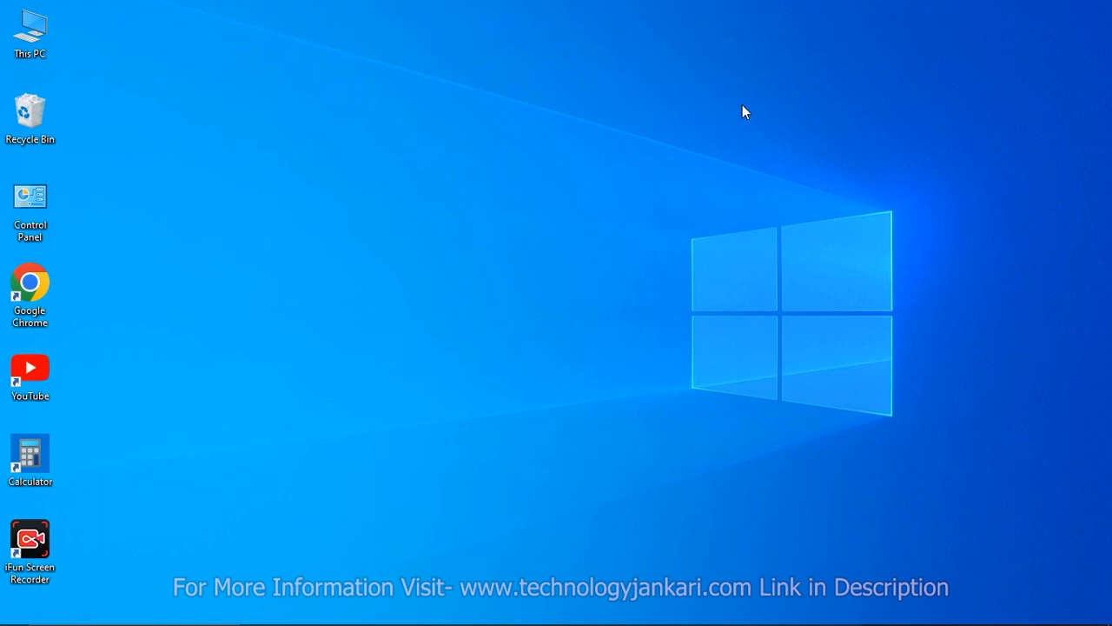
Open This PC in a maximized window to examine the existing drives and their free space.
double_click(31, 31)
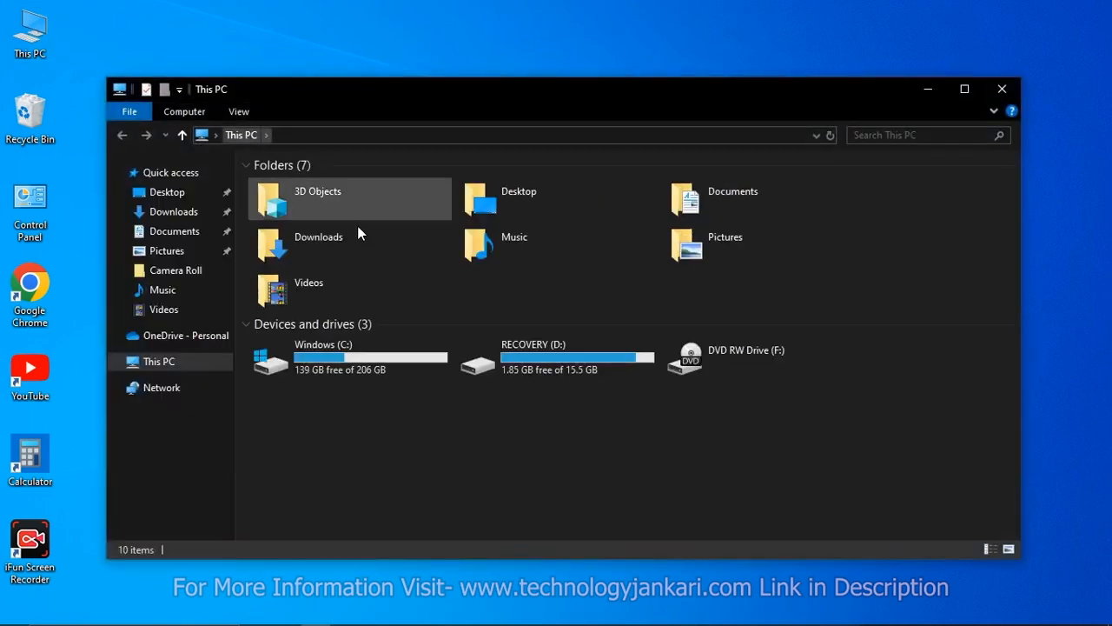
key(super+Up)
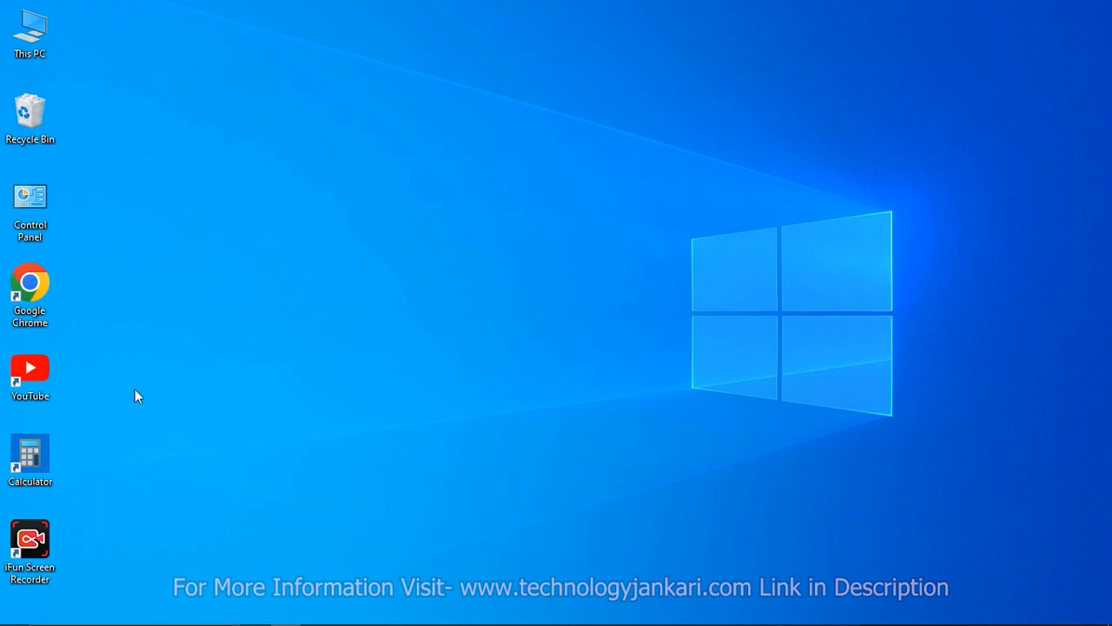
Open Calculator in a maximized window and multiply 101 by 1024 to convert the planned partition size from GB to MB.
double_click(34, 459)
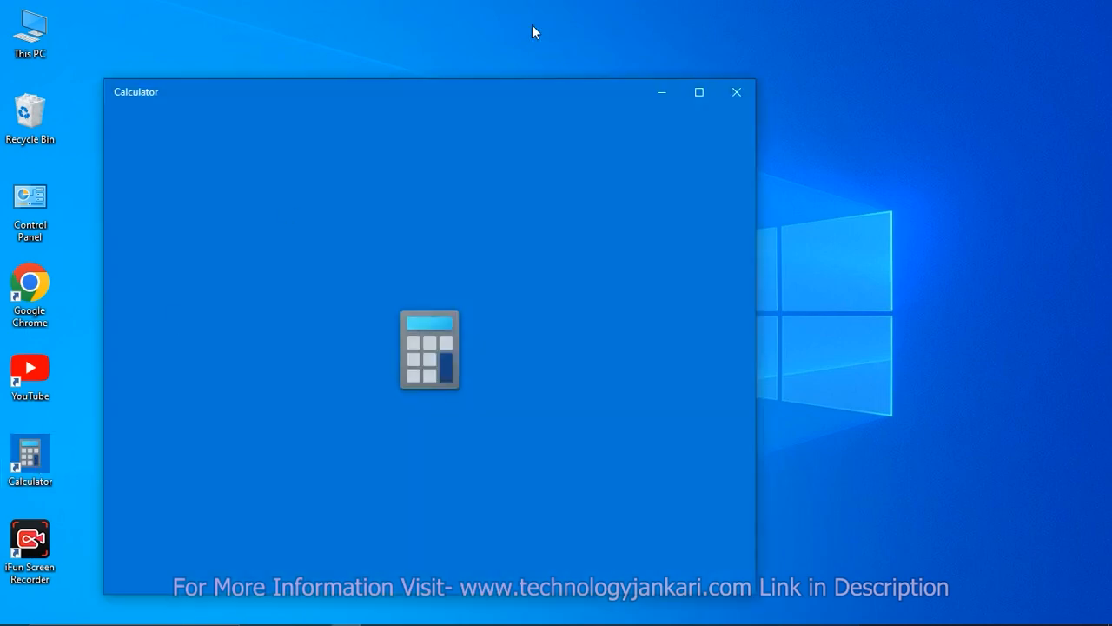
click(700, 92)
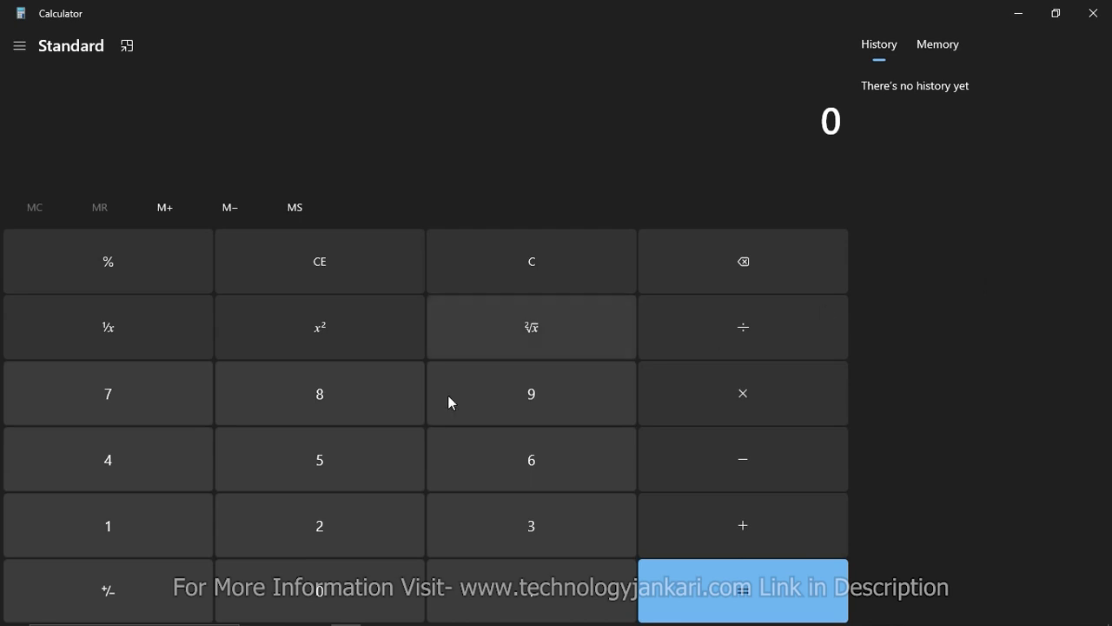
click(159, 527)
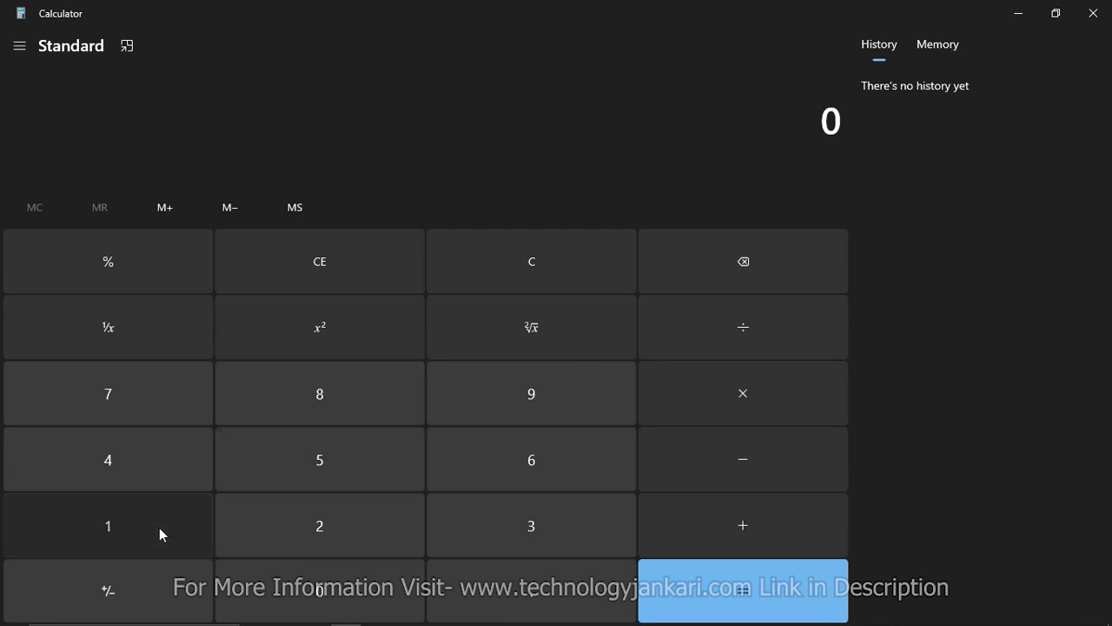
click(260, 589)
click(145, 516)
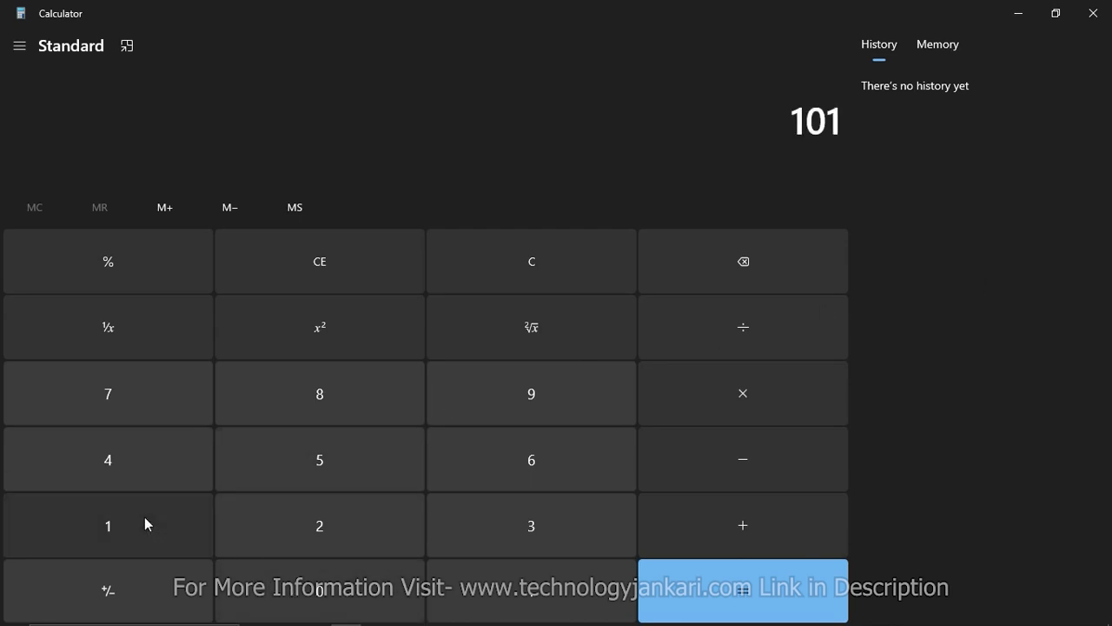
click(645, 422)
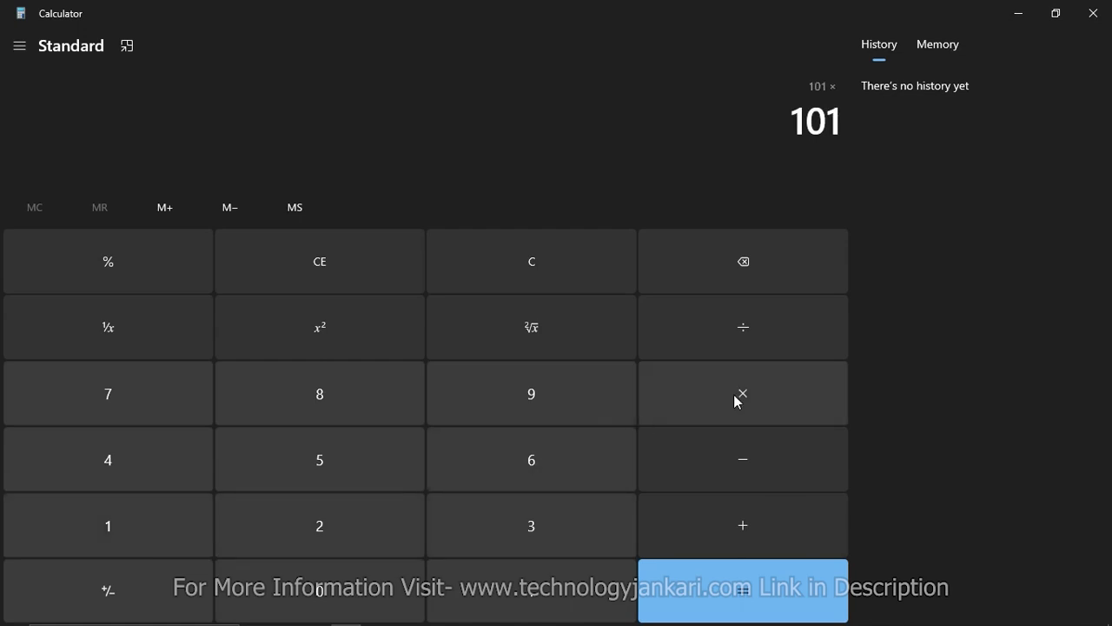
click(119, 538)
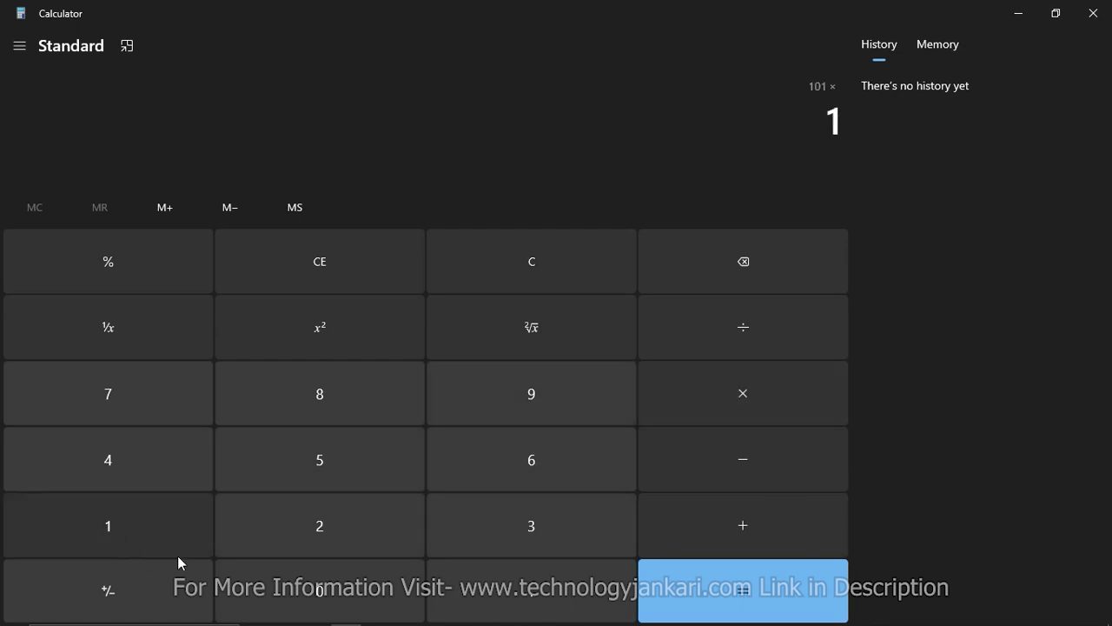
click(277, 585)
click(313, 545)
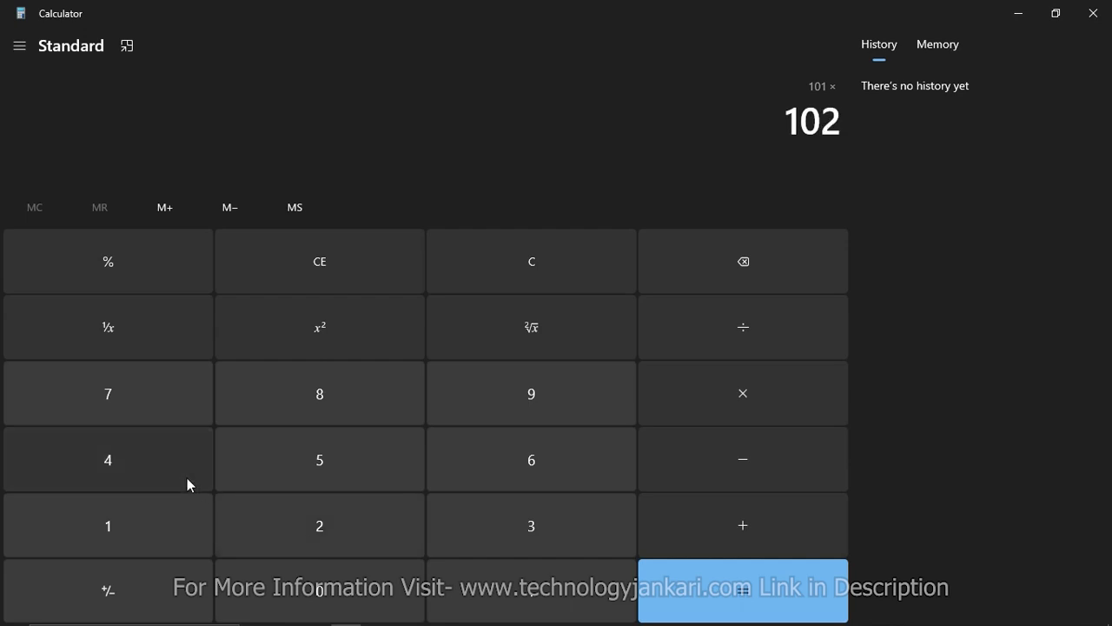
click(156, 464)
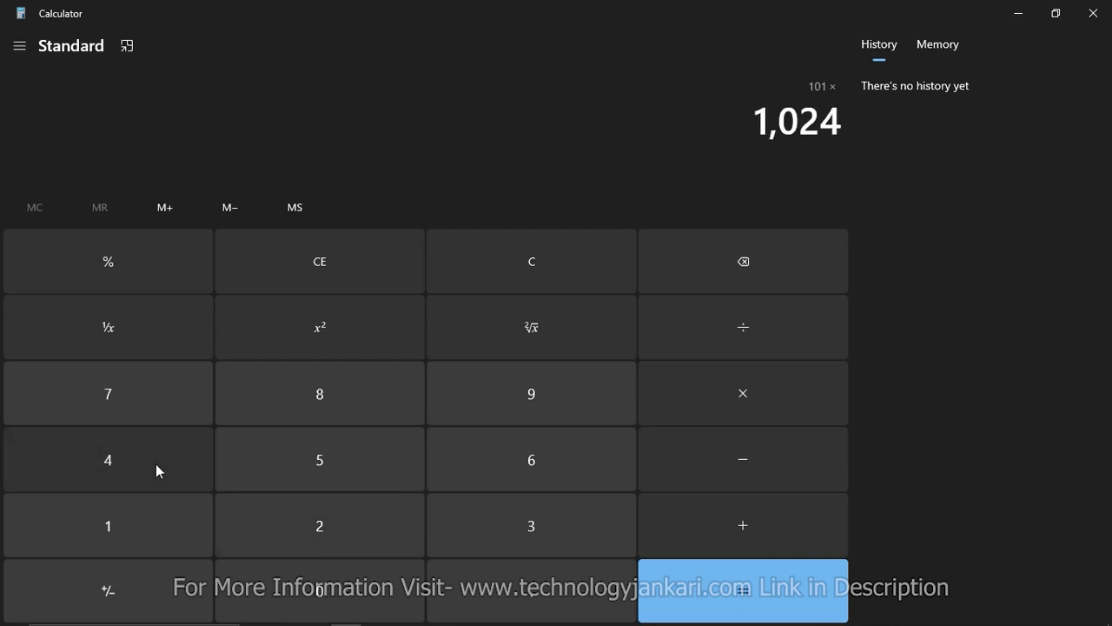
click(791, 609)
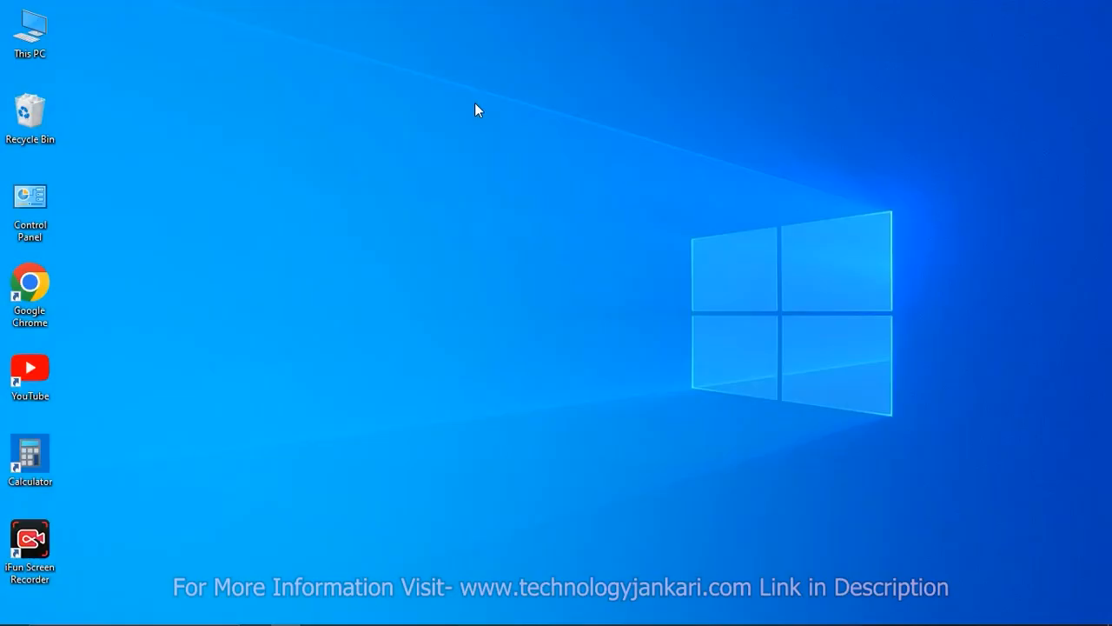
Open Computer Management for this PC, show Disk Management and maximize the window.
right_click(30, 39)
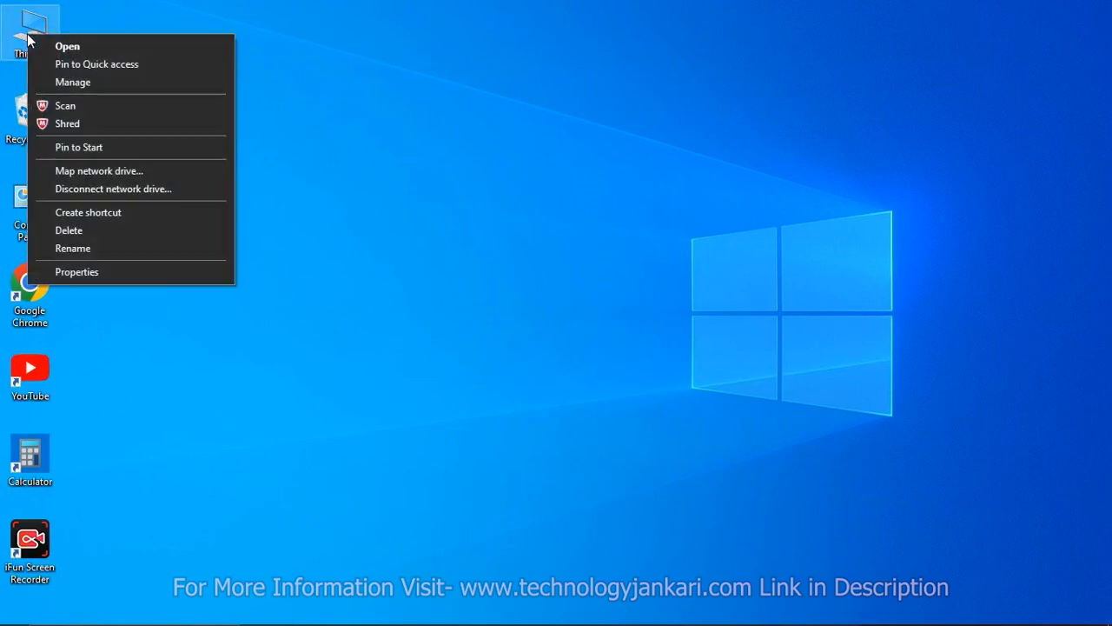
click(105, 86)
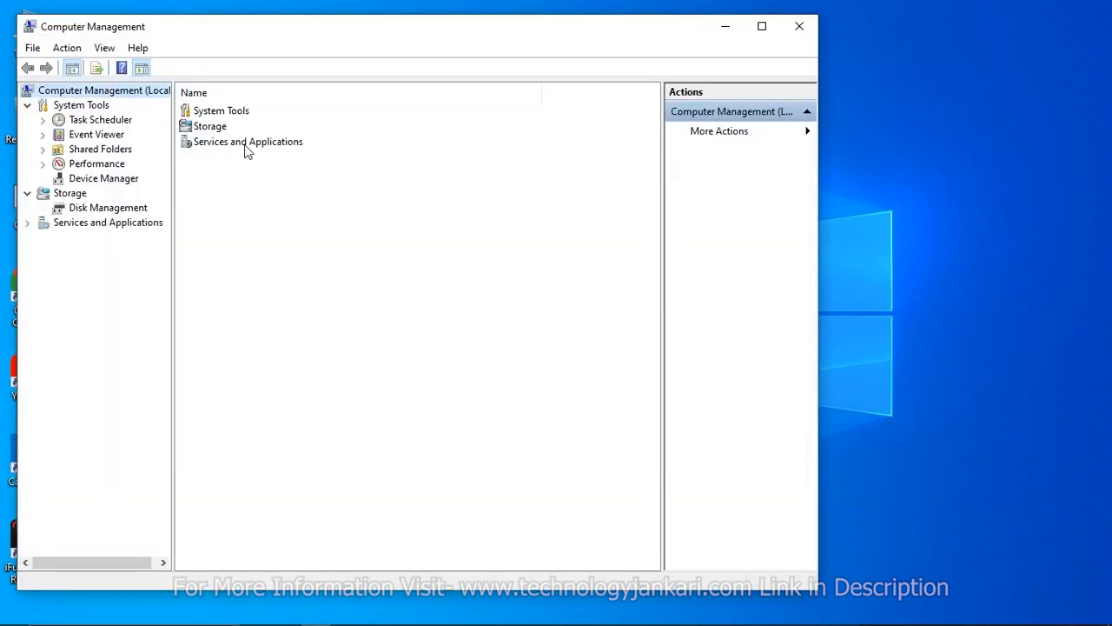
click(109, 208)
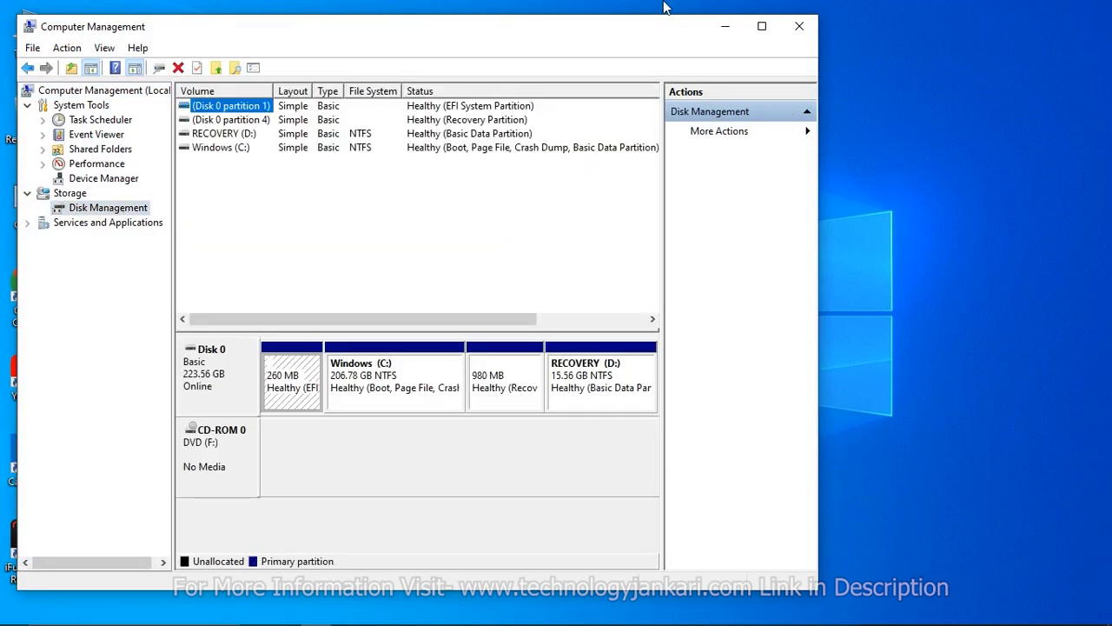
click(762, 26)
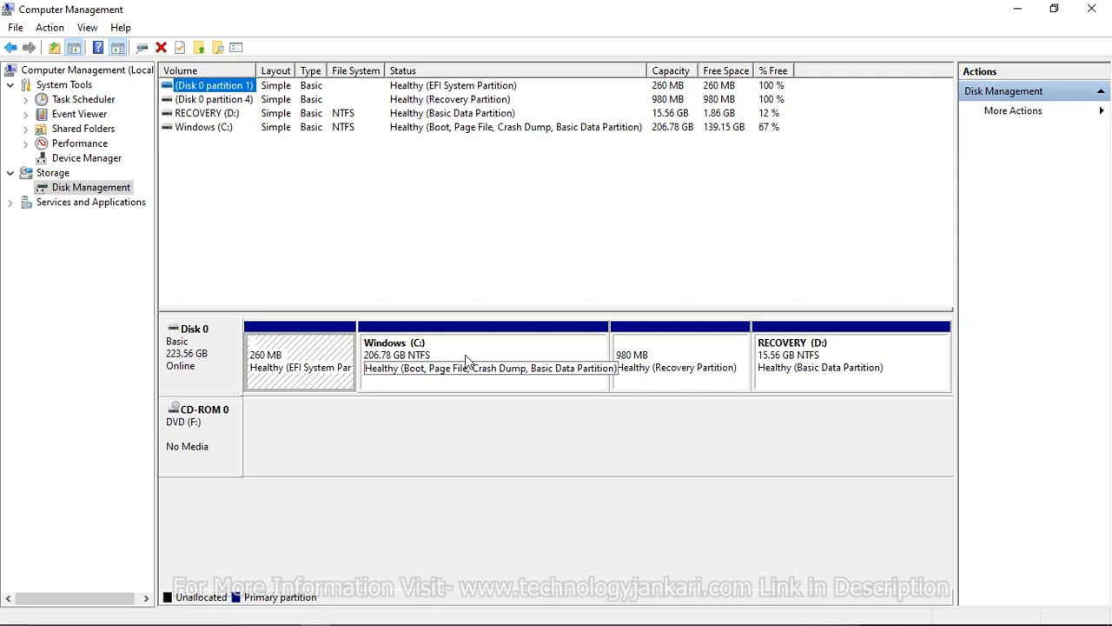
Shrink the Windows (C:) volume by 103424 MB.
right_click(466, 360)
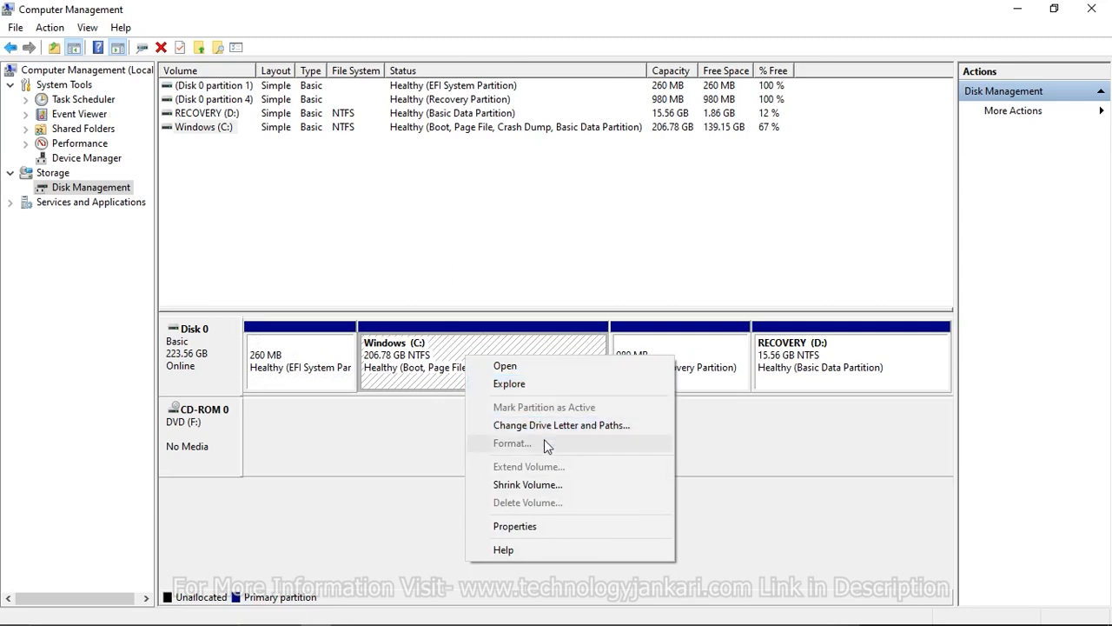
click(533, 486)
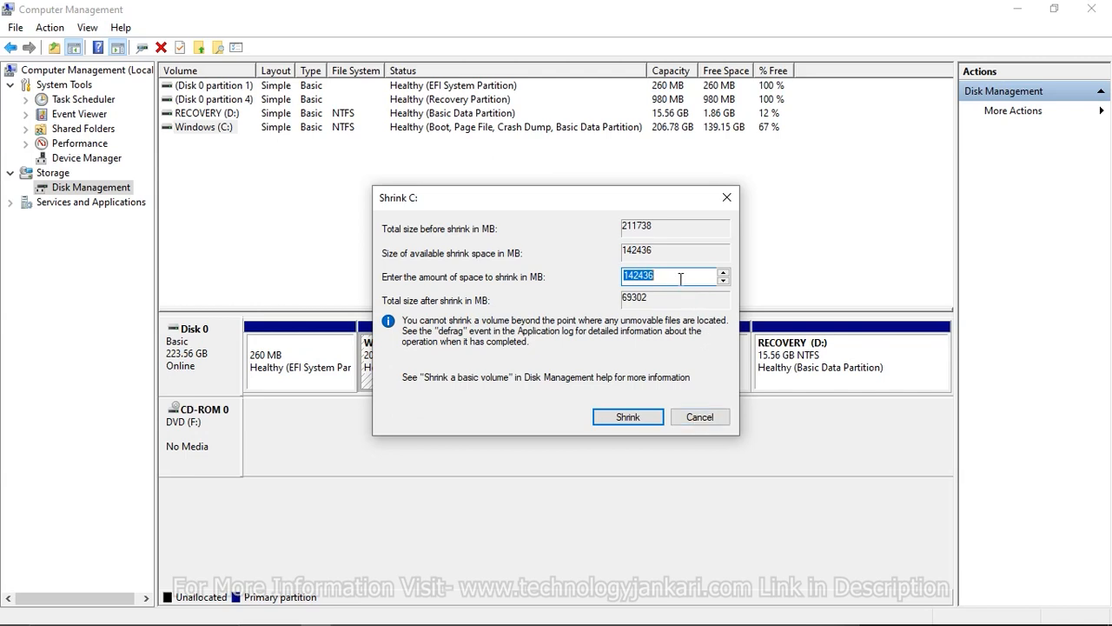
key(BackSpace)
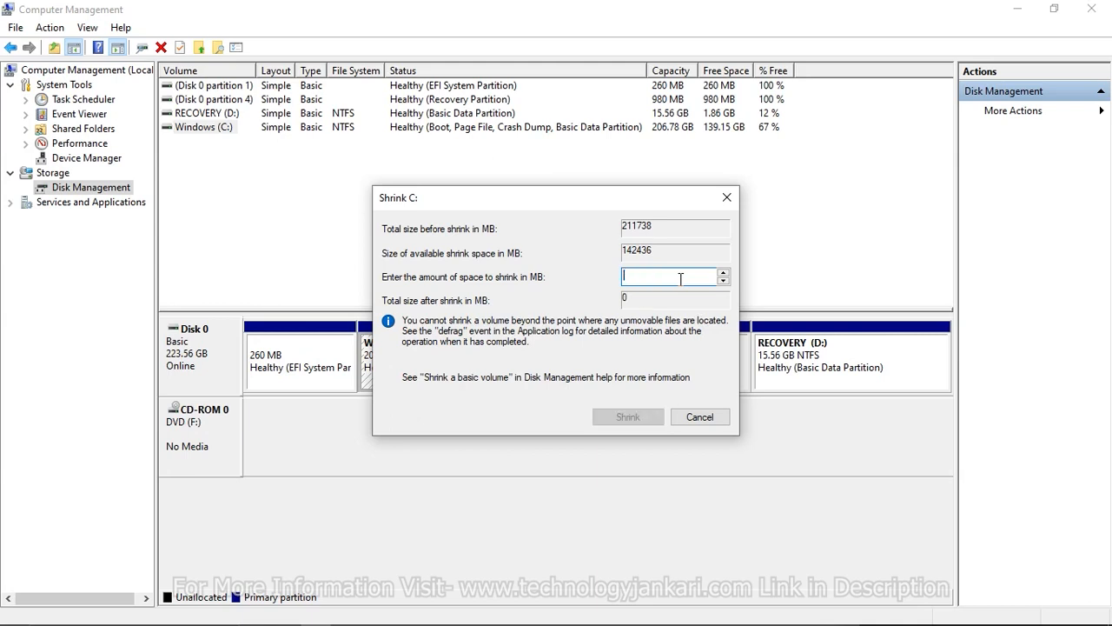
text(103424)
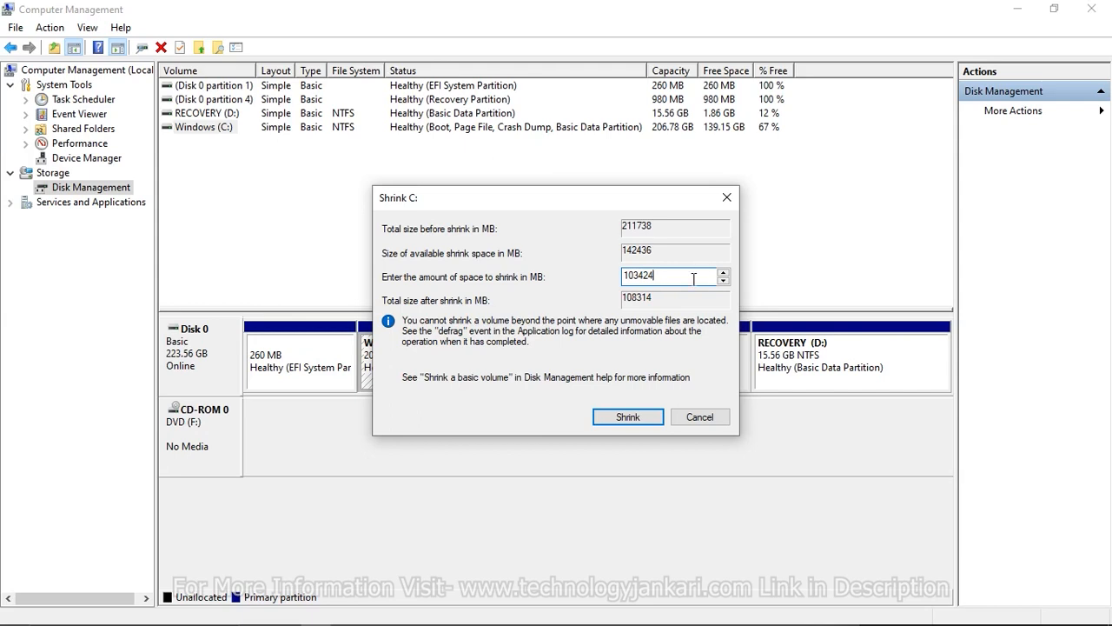
click(629, 418)
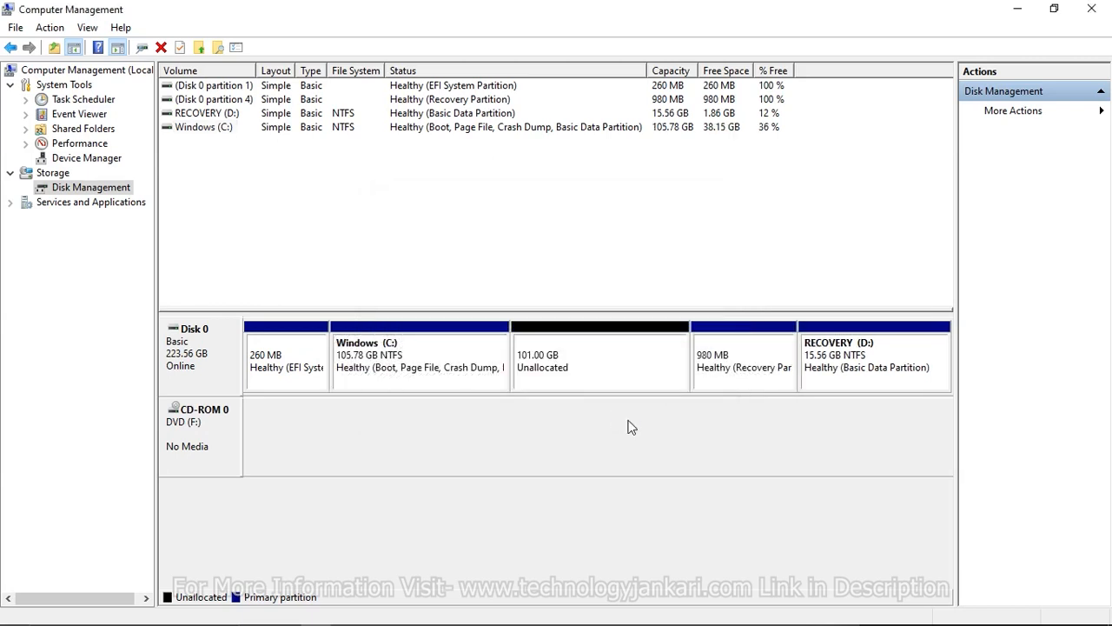
Create a simple volume of 103424 MB in the unallocated space with drive letter E, quick-formatted as NTFS and labelled New Volume.
right_click(567, 367)
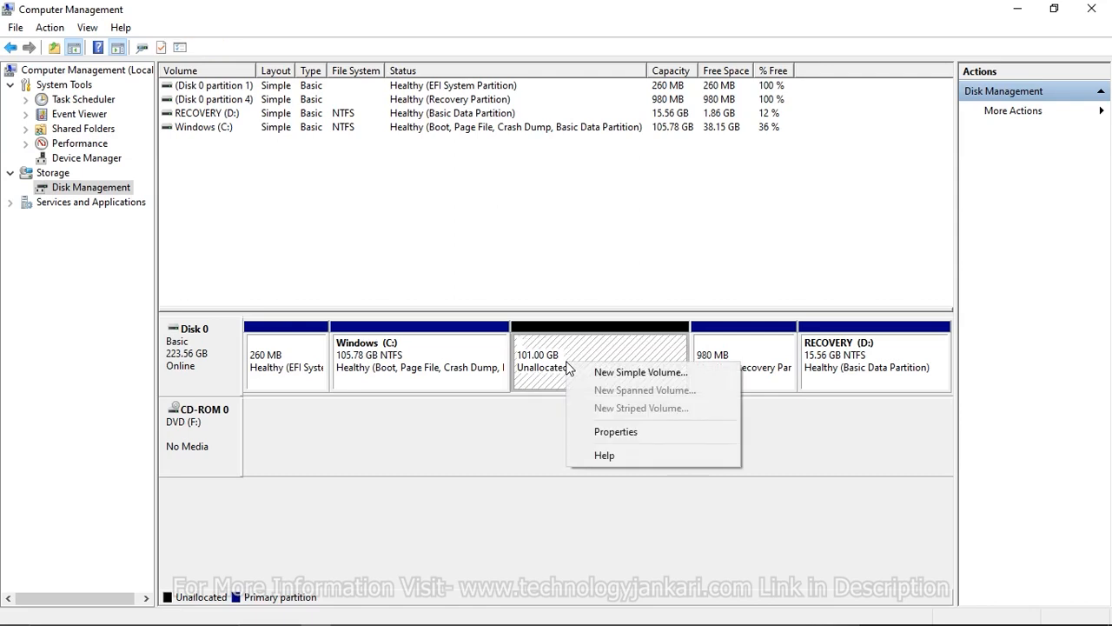
click(611, 372)
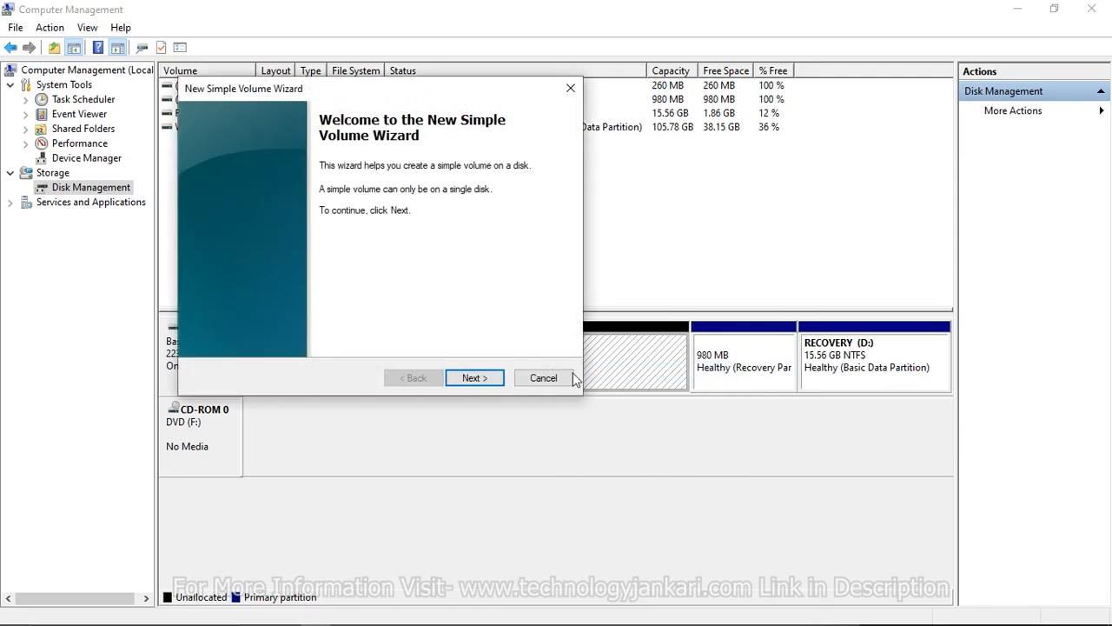
click(473, 378)
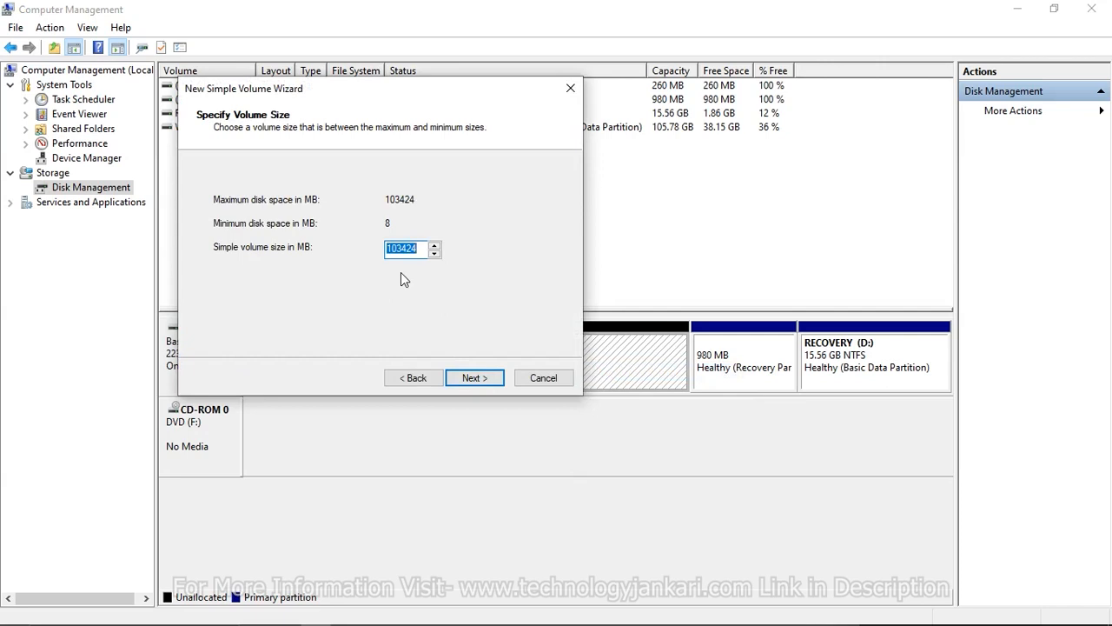
click(476, 379)
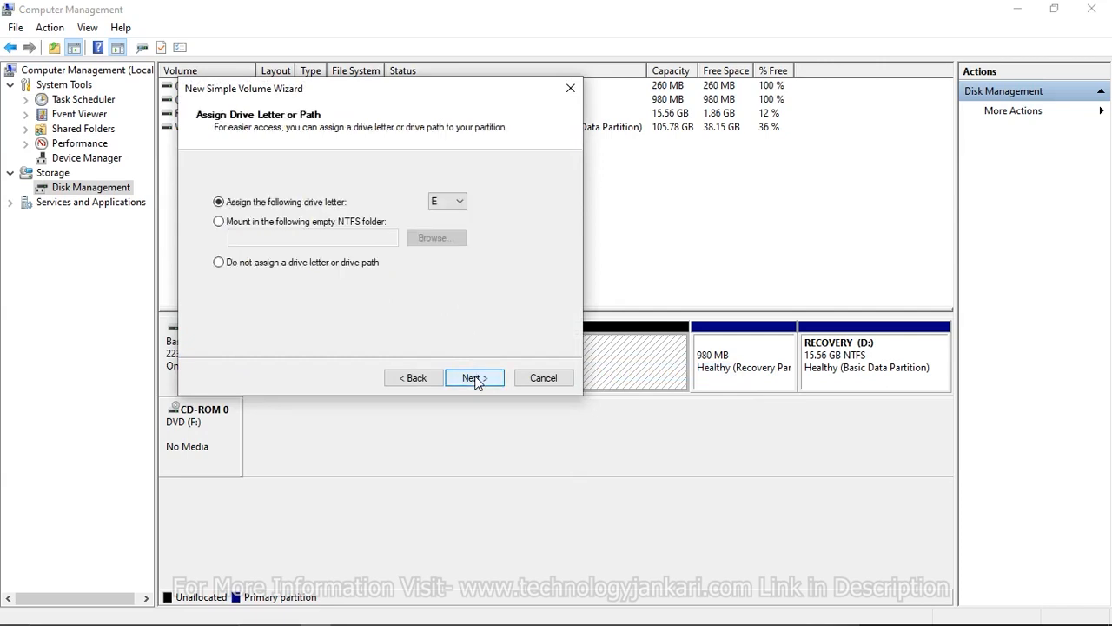
click(452, 204)
click(486, 263)
click(477, 378)
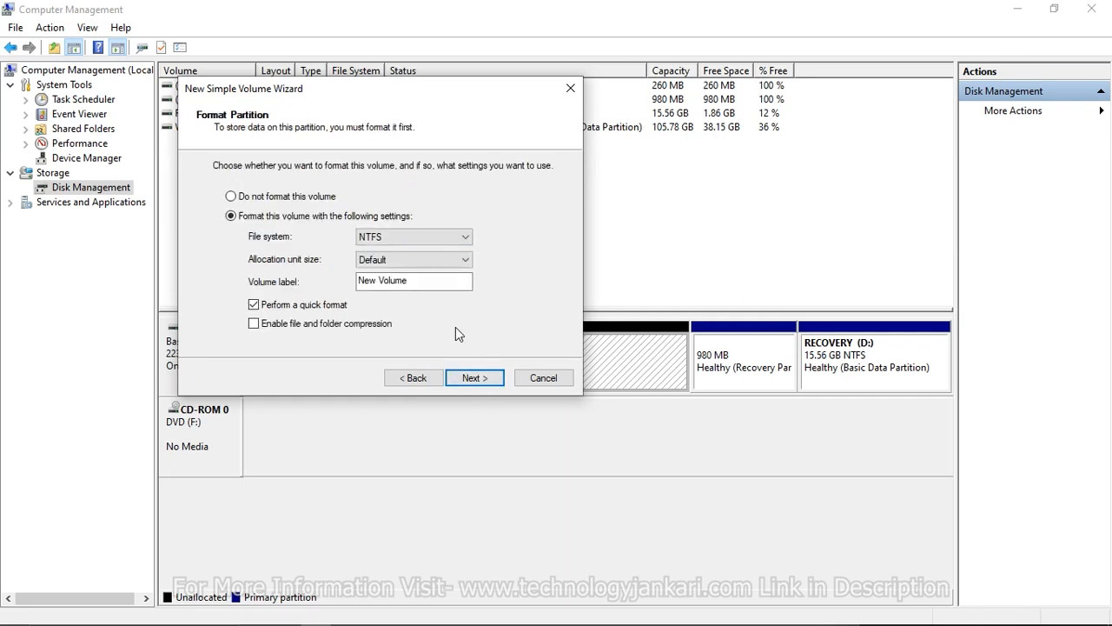
click(492, 381)
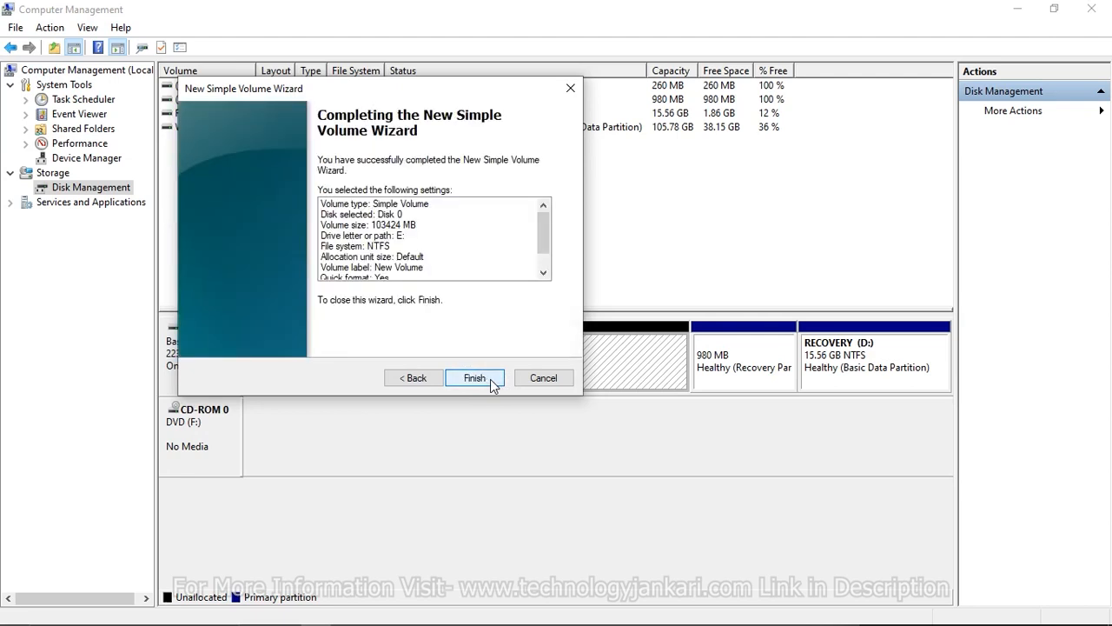
click(491, 383)
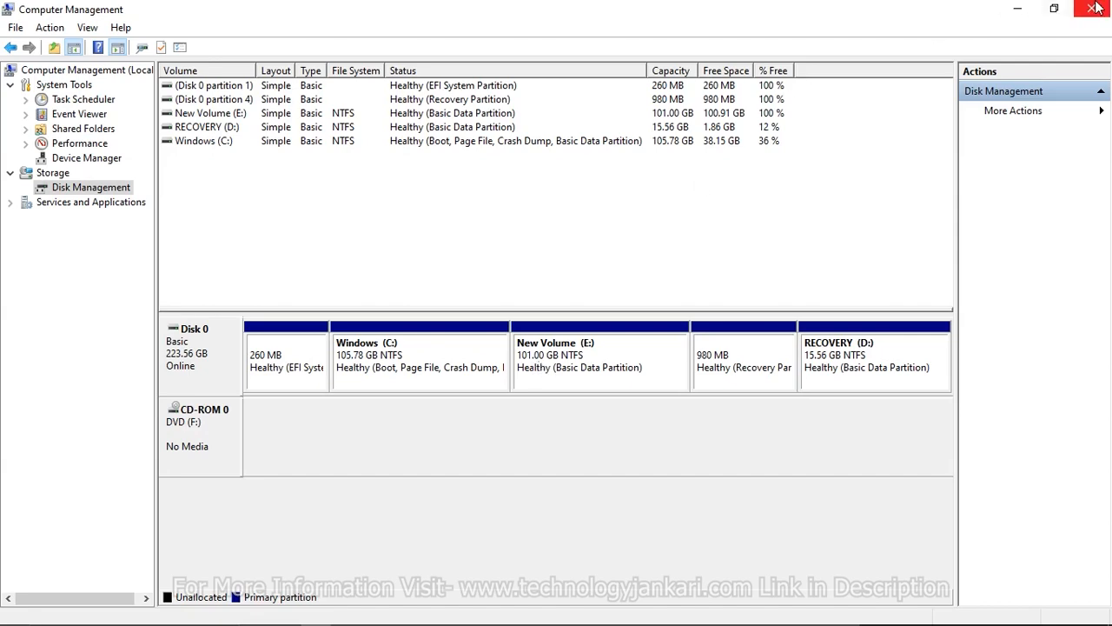
click(1020, 15)
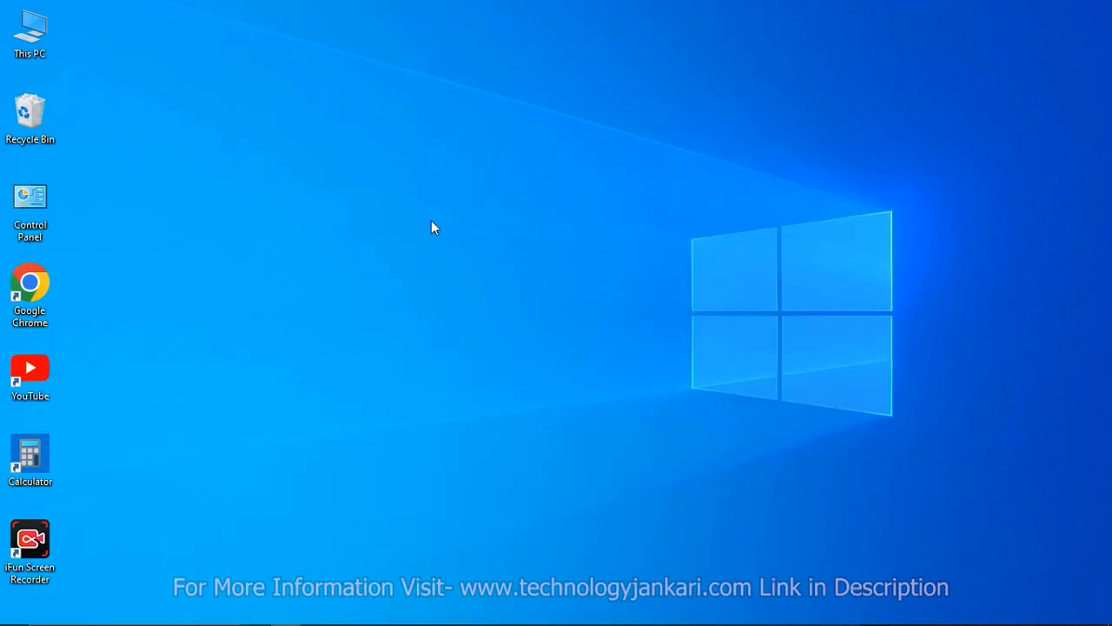
Open This PC and rename the New Volume (E:) drive to Data, granting administrator permission for the change.
double_click(39, 51)
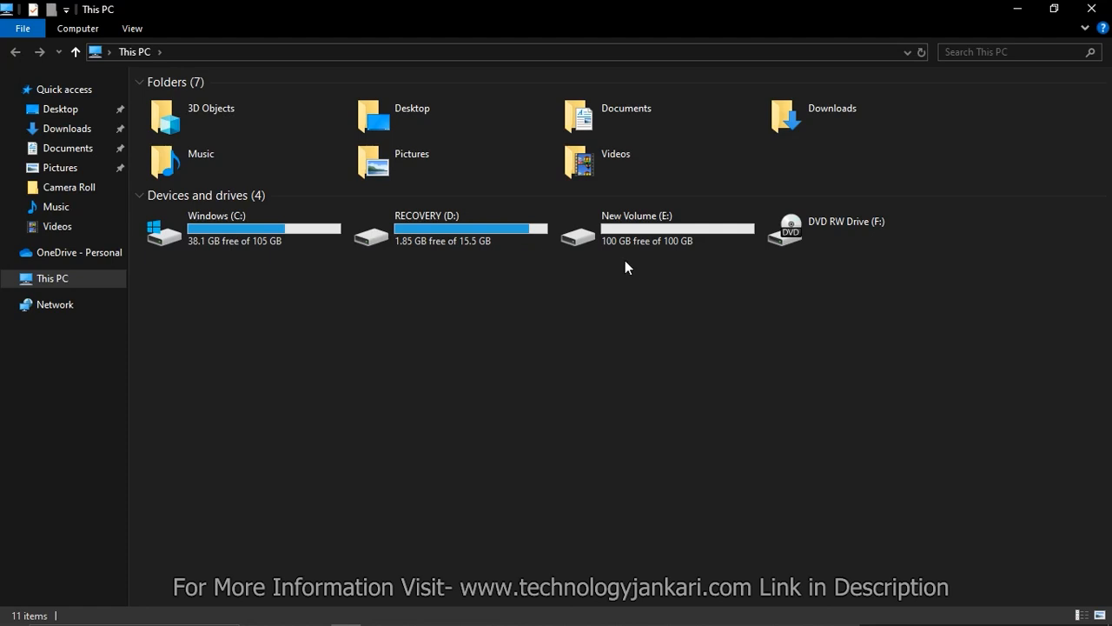
right_click(676, 233)
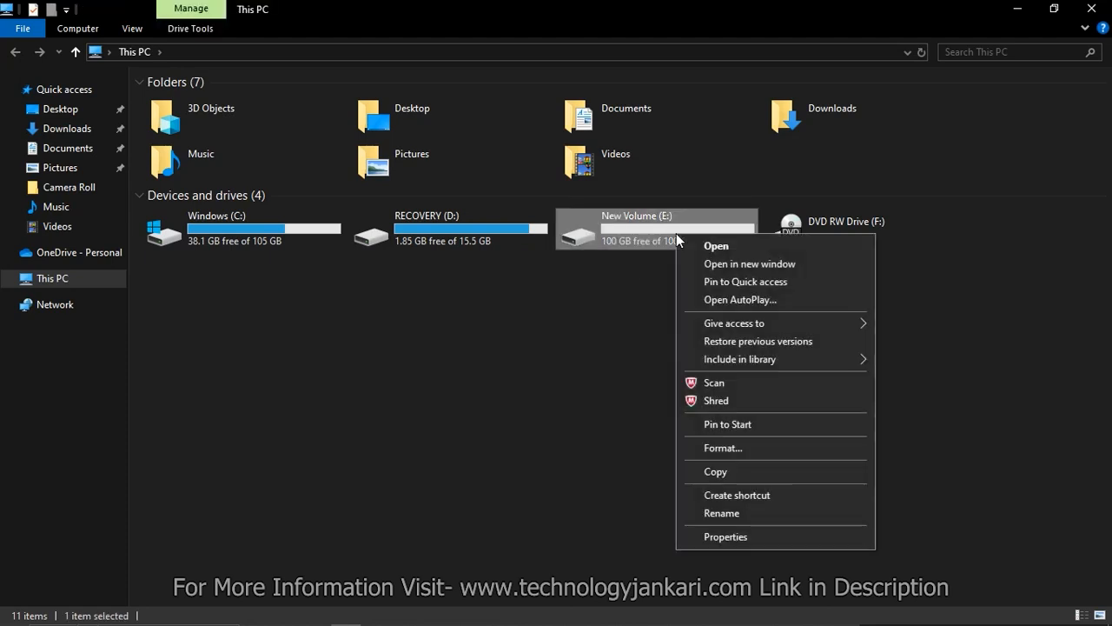
click(729, 512)
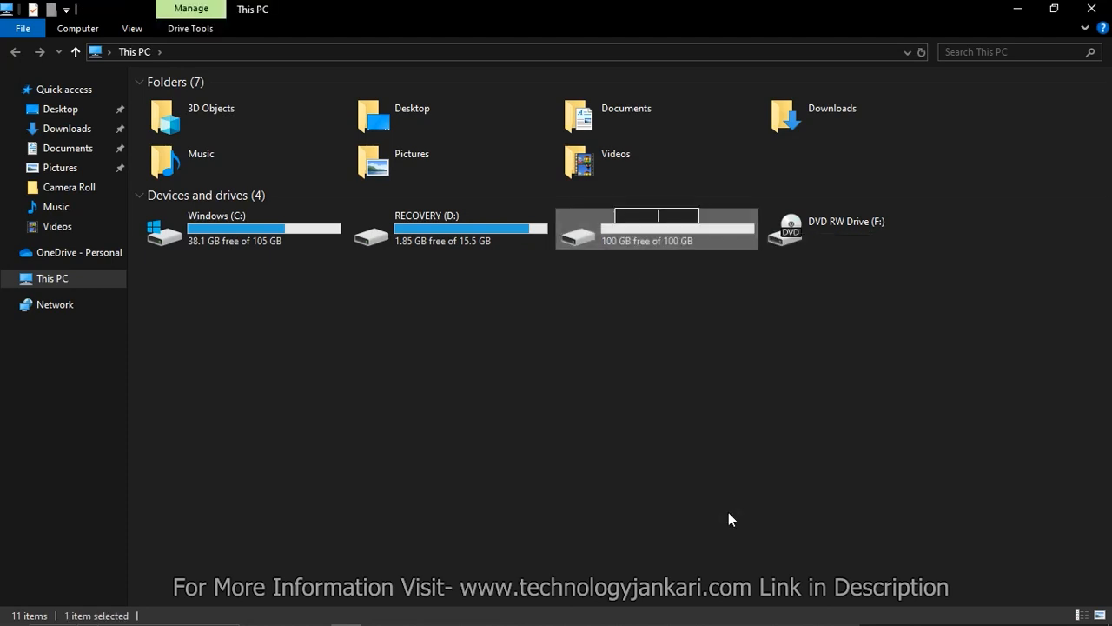
text(Data)
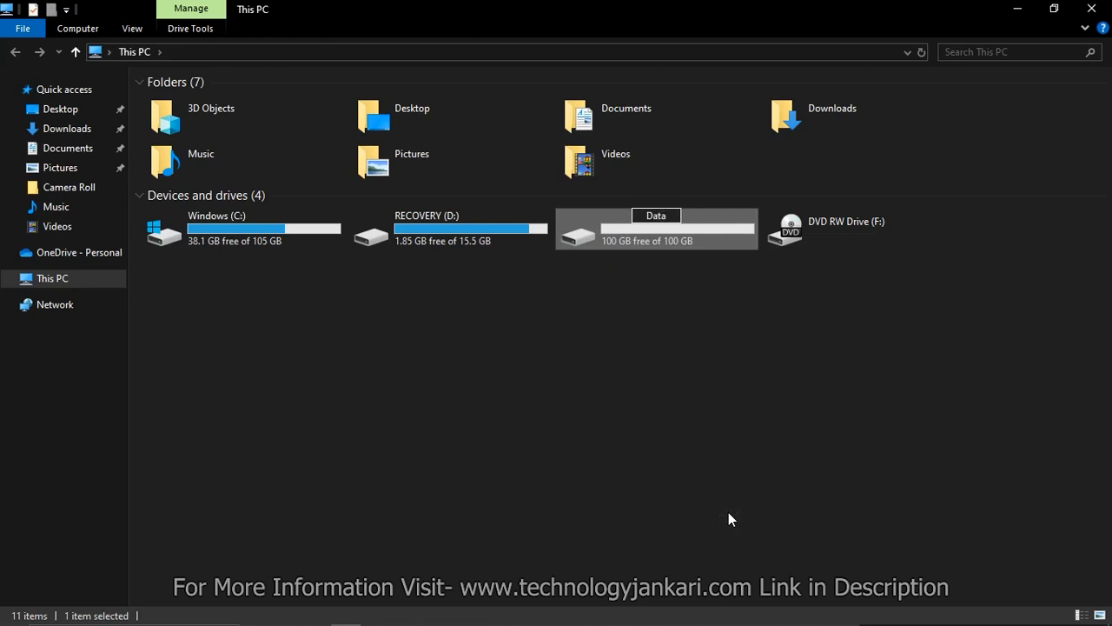
key(Return)
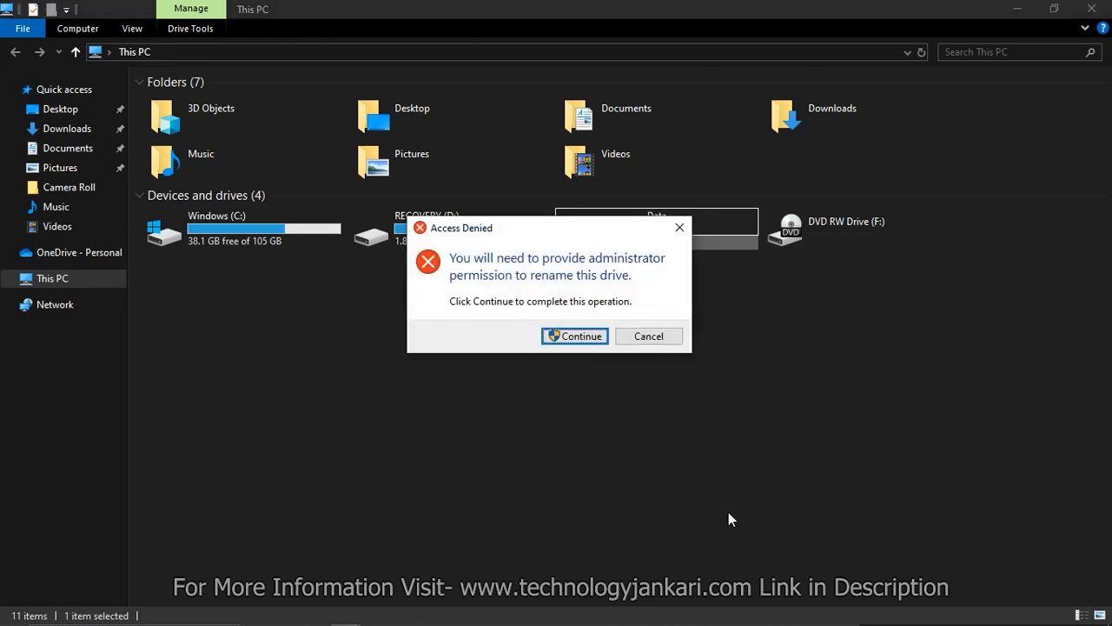
click(571, 336)
click(650, 316)
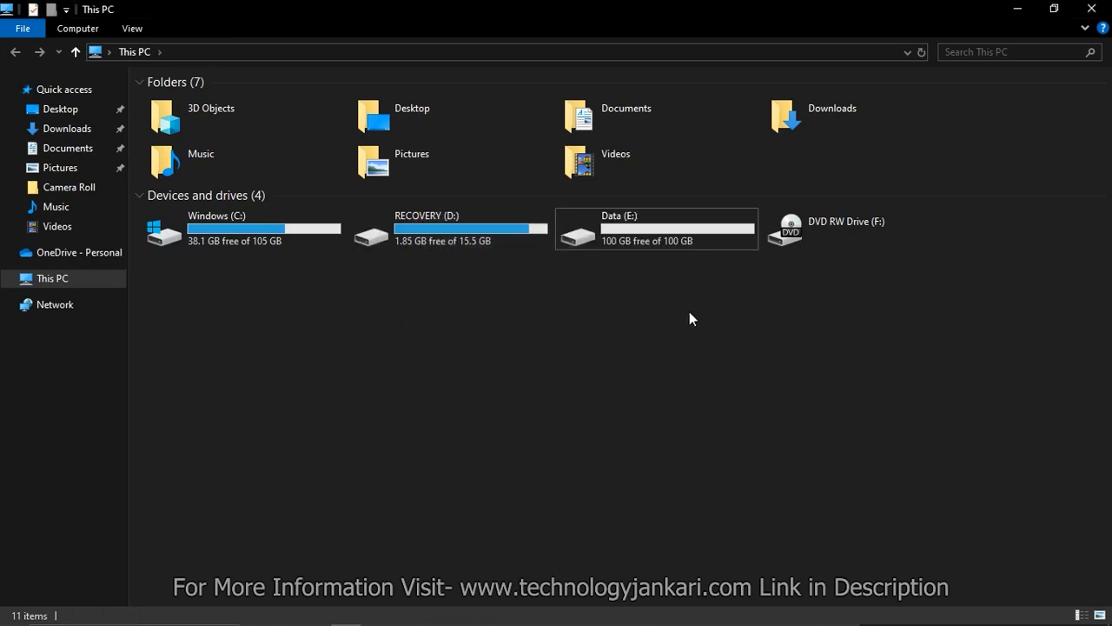